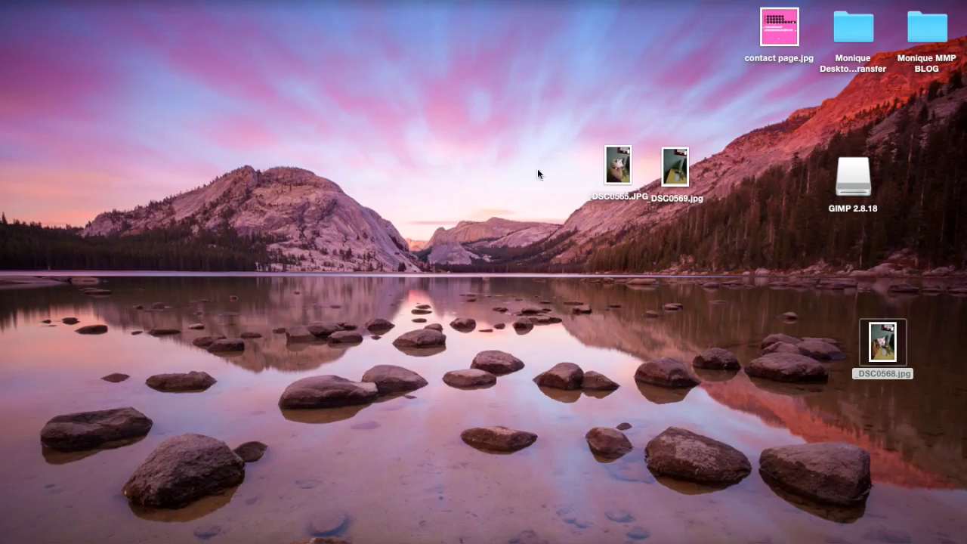
# Place DSC0568.jpg beneath DSC0569.jpg on the desktop and check the DSC0569.jpg preview.
pyautogui.moveTo(879, 348); pyautogui.dragTo(665, 247)
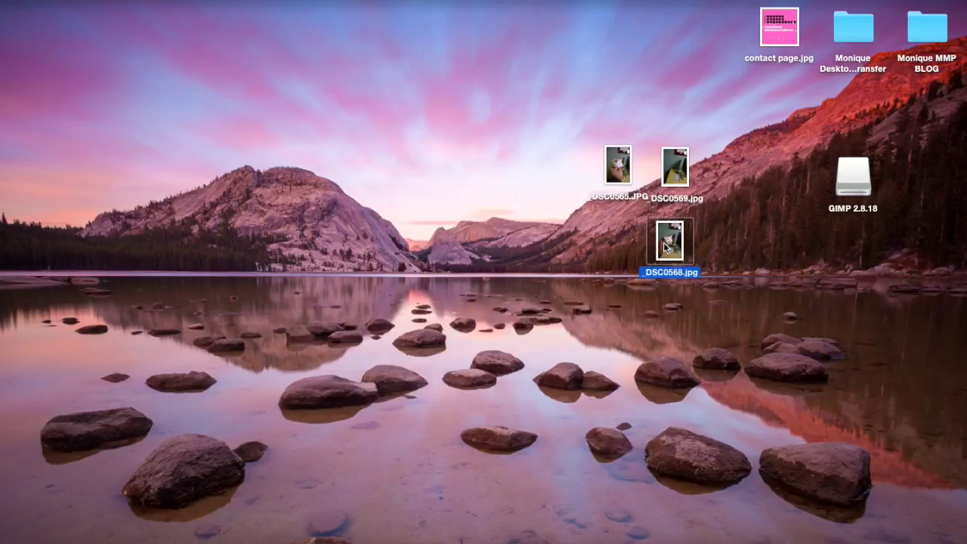
pyautogui.click(676, 178)
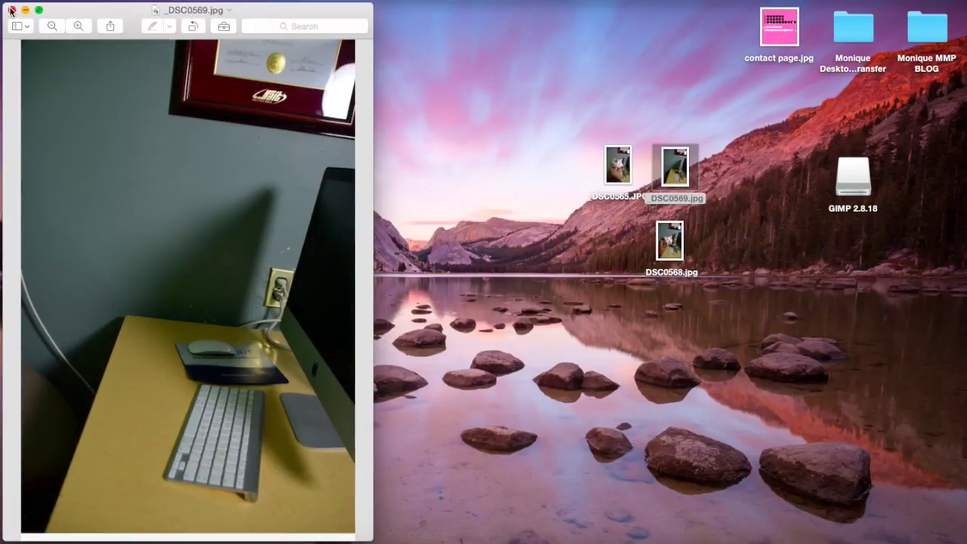
pyautogui.click(10, 10)
# Preview and close DSC0568.jpg and DSC0565.JPG, then launch GIMP.
pyautogui.doubleClick(670, 251)
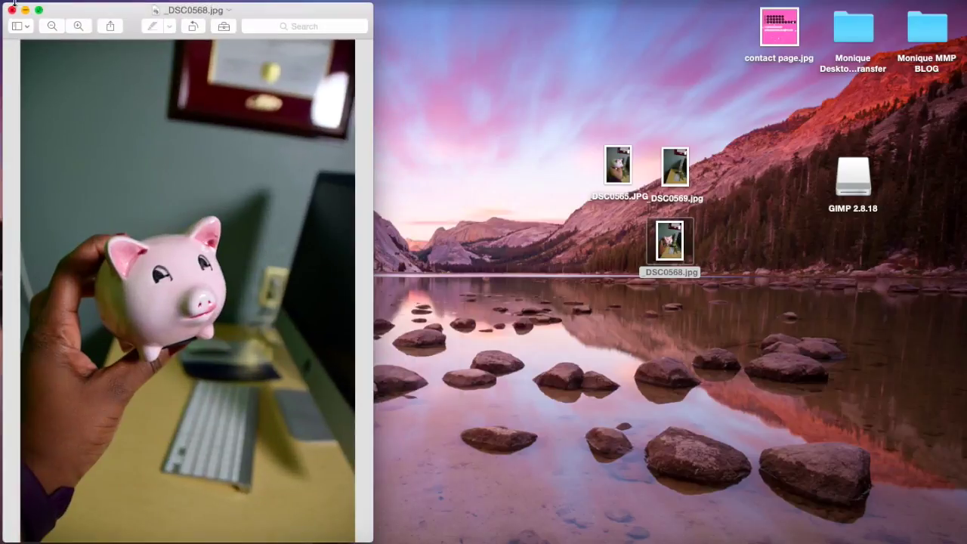
pyautogui.click(12, 11)
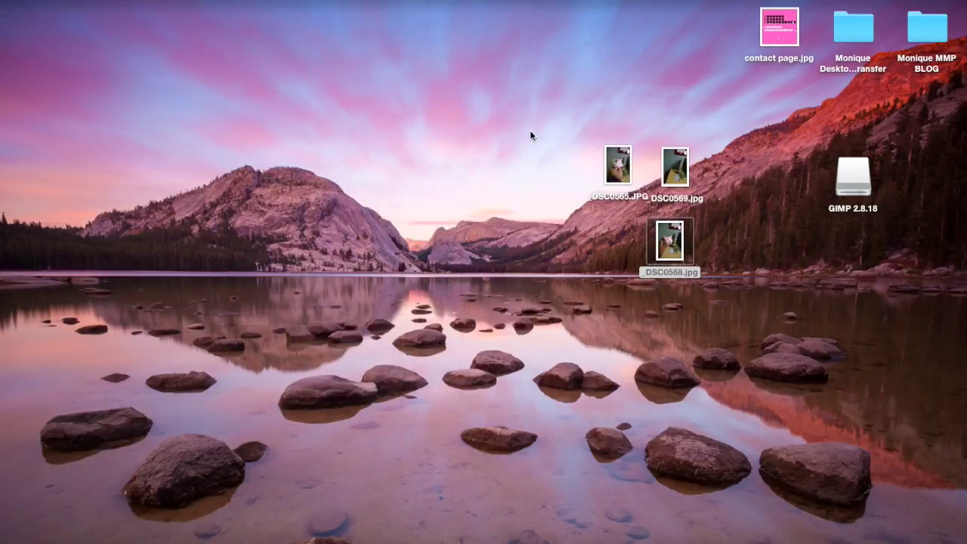
pyautogui.doubleClick(619, 172)
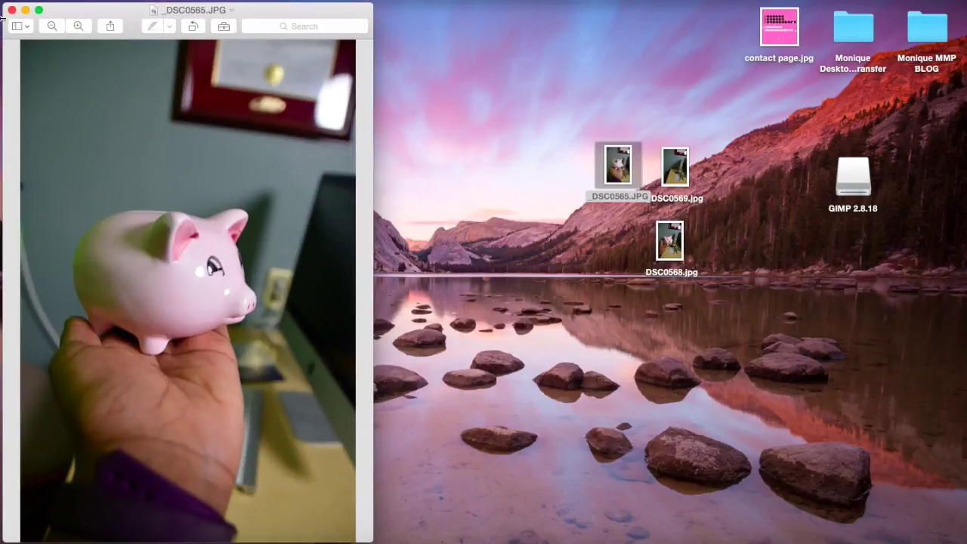
pyautogui.click(11, 10)
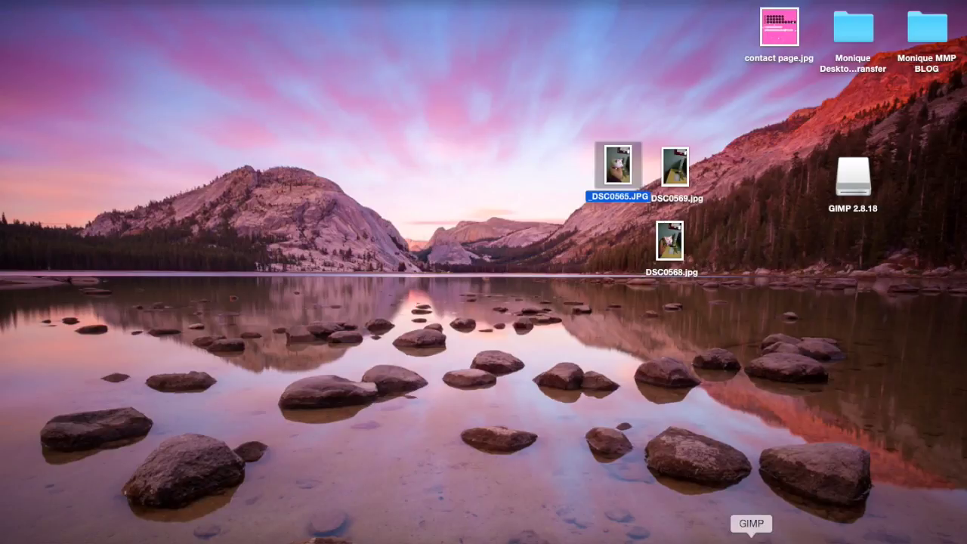
pyautogui.click(752, 538)
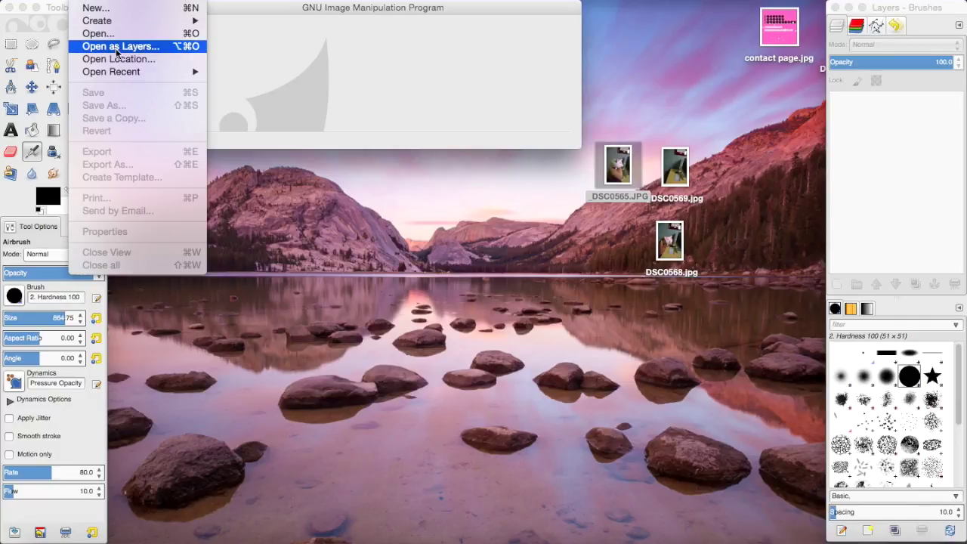
# Open _DSC0569.jpg and _DSC0568.jpg from the Desktop as layers of one image.
pyautogui.click(116, 49)
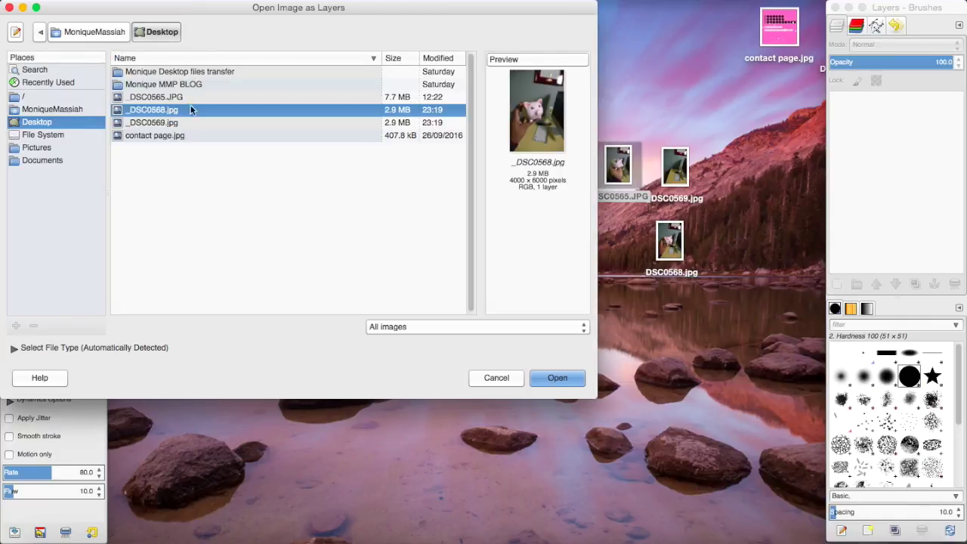
pyautogui.click(167, 123)
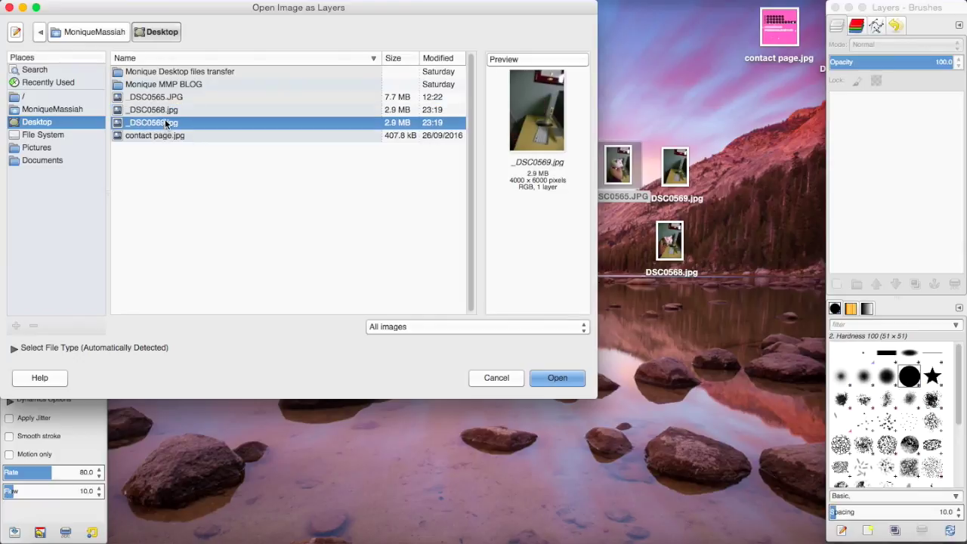
pyautogui.keyDown('shift'); pyautogui.click(160, 111); pyautogui.keyUp('shift')
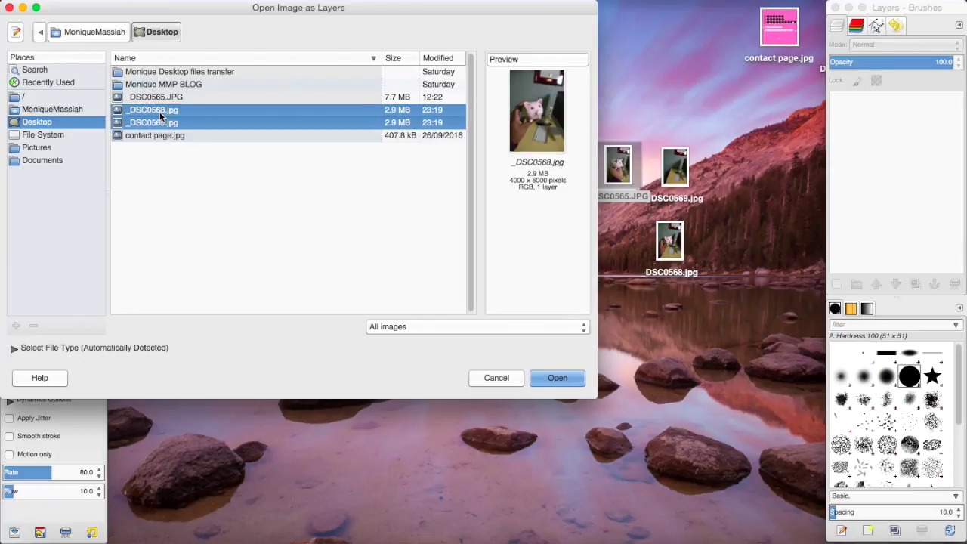
pyautogui.click(556, 377)
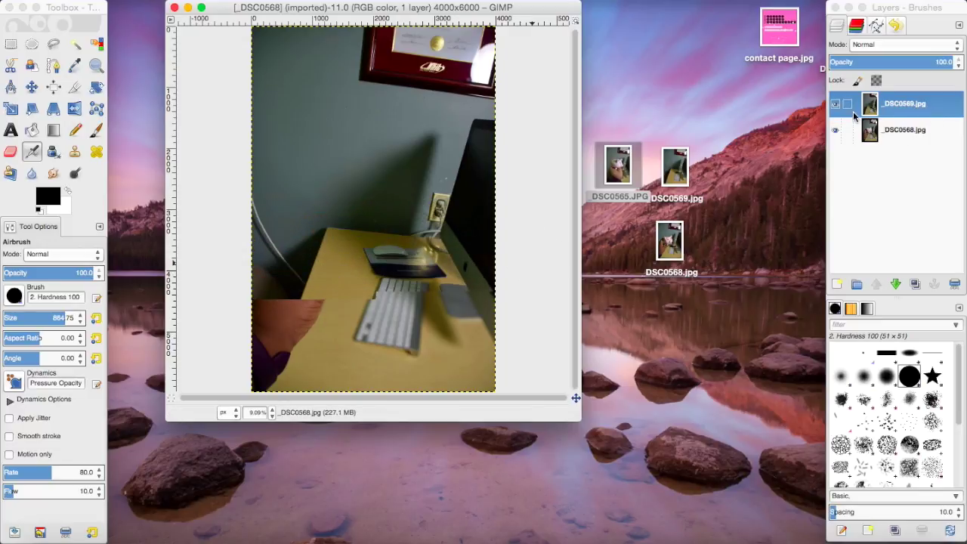
# Move the _DSC0568.jpg layer to the top of the stack, above _DSC0569.jpg.
pyautogui.click(938, 140)
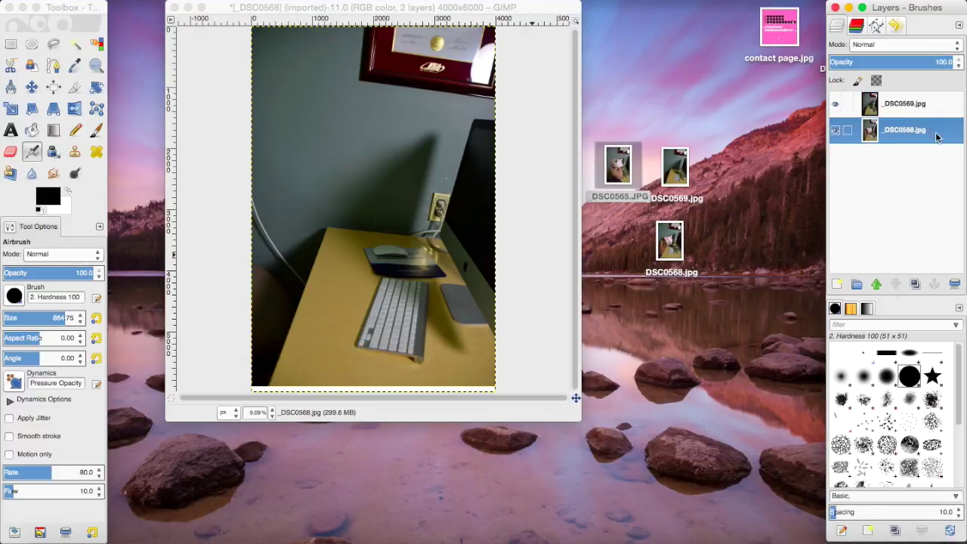
pyautogui.moveTo(937, 137); pyautogui.dragTo(945, 99)
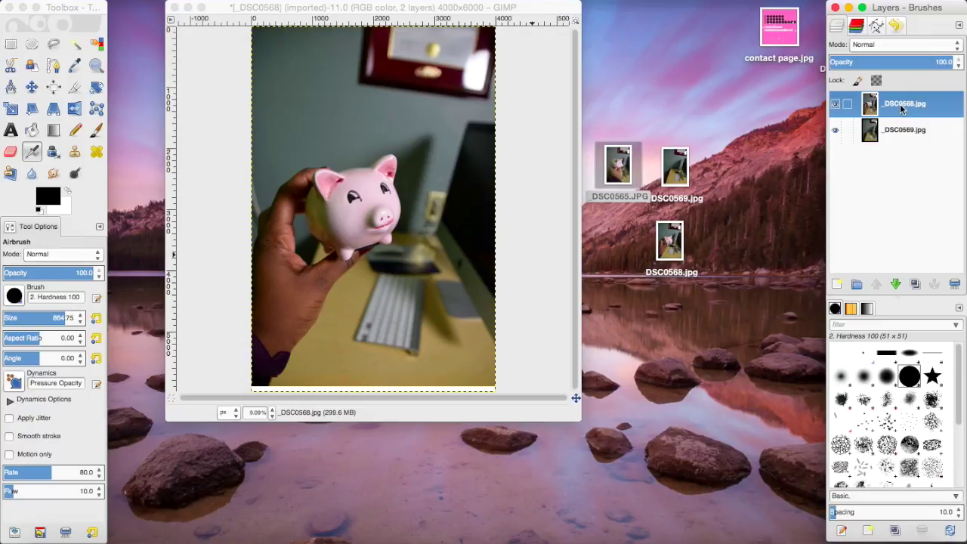
# Add a White (full opacity) layer mask to the _DSC0568.jpg layer.
pyautogui.rightClick(933, 111)
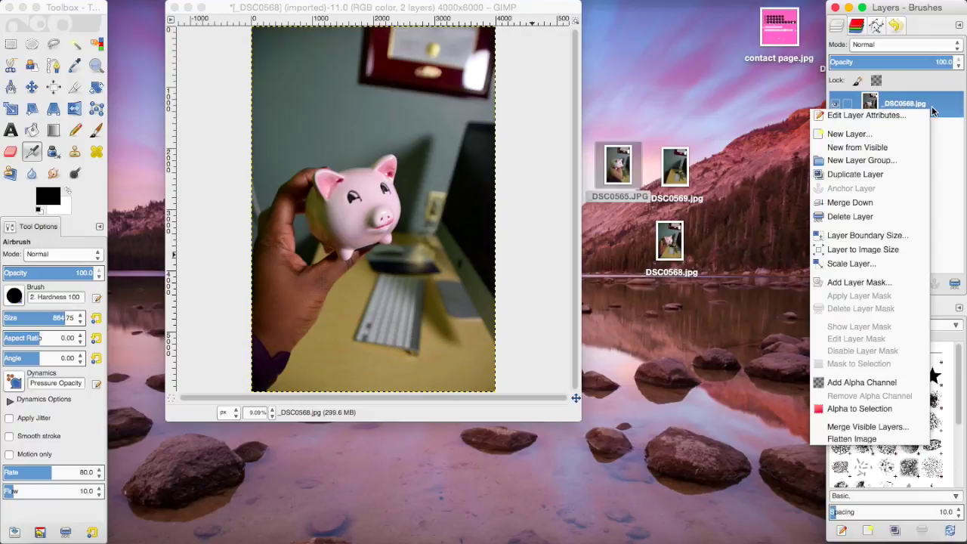
pyautogui.click(880, 282)
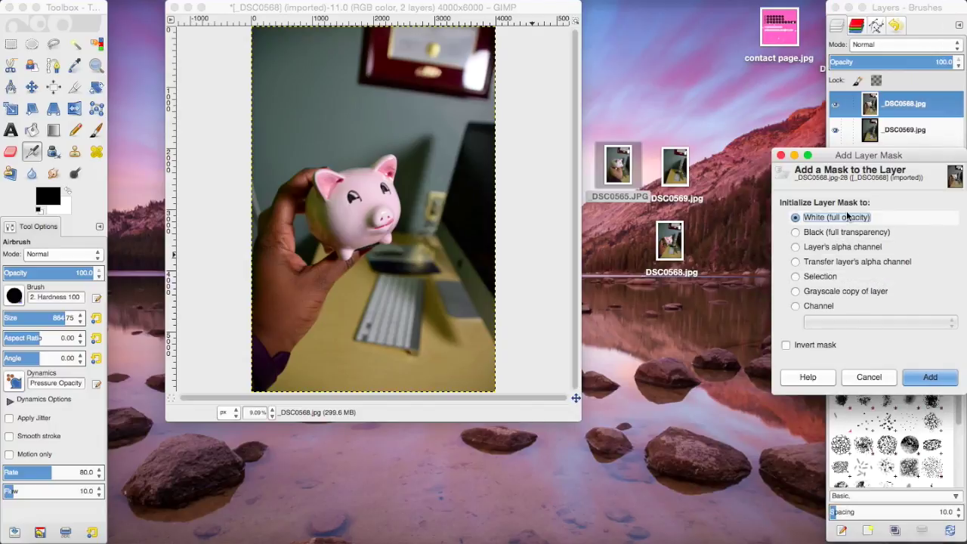
pyautogui.click(927, 382)
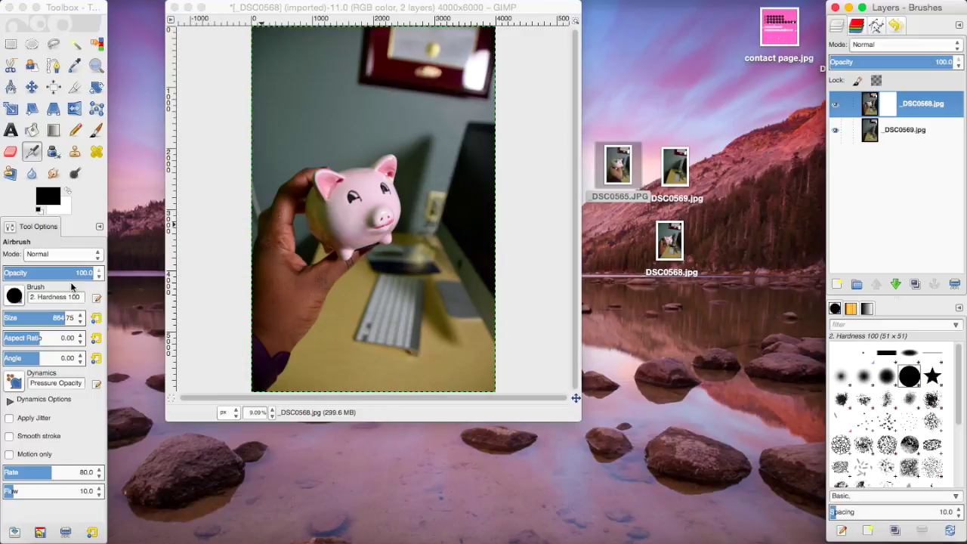
pyautogui.click(15, 296)
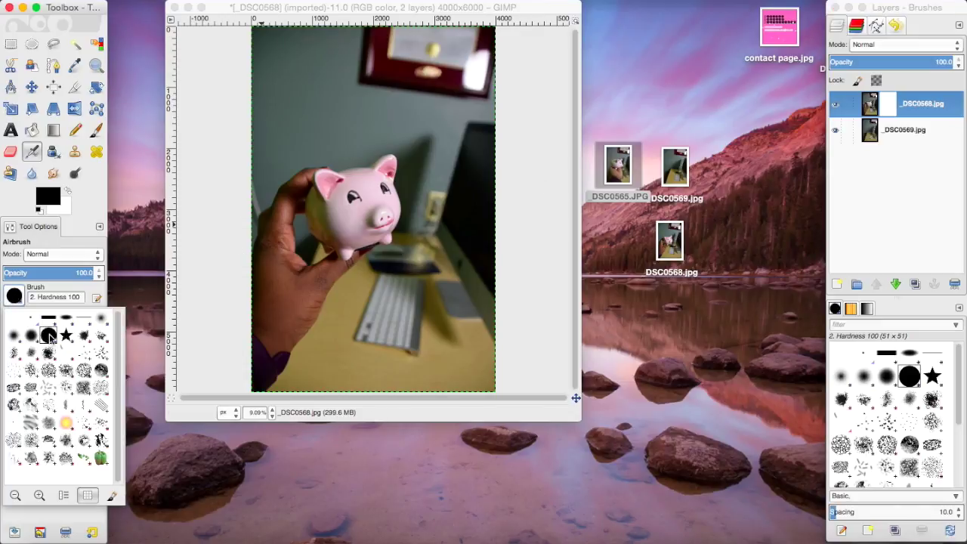
# Choose the 2. Hardness 075 brush and make the image window active for painting.
pyautogui.click(34, 338)
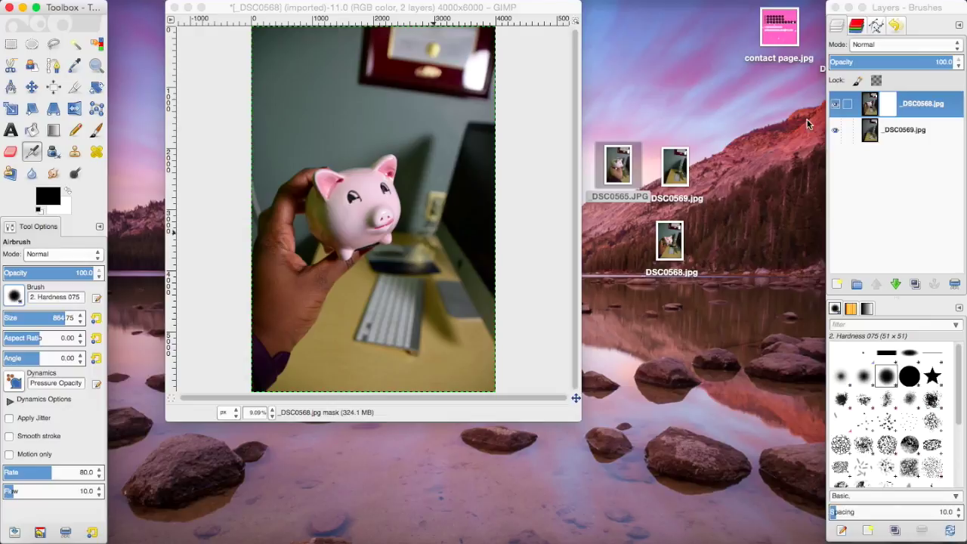
pyautogui.click(264, 204)
# Airbrush black on the mask over the lower-left hand, wrist, sleeve and hand's edge.
pyautogui.moveTo(275, 294)
pyautogui.mouseDown()
pyautogui.moveTo(272, 371)
pyautogui.moveTo(282, 297)
pyautogui.moveTo(292, 329)
pyautogui.moveTo(286, 361)
pyautogui.mouseUp()
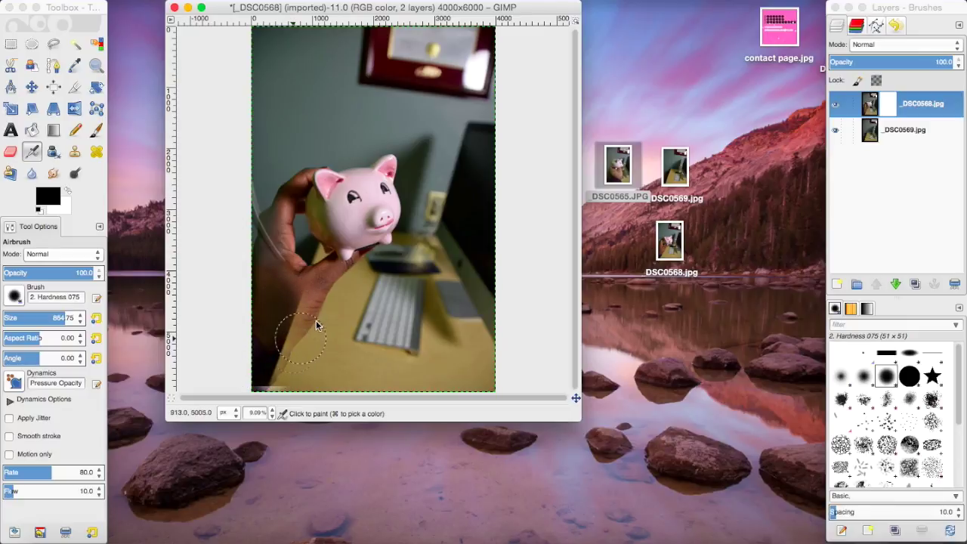
pyautogui.moveTo(316, 325)
pyautogui.mouseDown()
pyautogui.moveTo(256, 247)
pyautogui.moveTo(251, 199)
pyautogui.moveTo(248, 299)
pyautogui.moveTo(294, 366)
pyautogui.moveTo(276, 372)
pyautogui.moveTo(293, 343)
pyautogui.moveTo(265, 341)
pyautogui.moveTo(255, 302)
pyautogui.moveTo(256, 312)
pyautogui.moveTo(282, 356)
pyautogui.moveTo(265, 294)
pyautogui.moveTo(271, 198)
pyautogui.moveTo(287, 336)
pyautogui.moveTo(284, 360)
pyautogui.moveTo(251, 385)
pyautogui.moveTo(282, 372)
pyautogui.moveTo(279, 380)
pyautogui.moveTo(288, 348)
pyautogui.mouseUp()
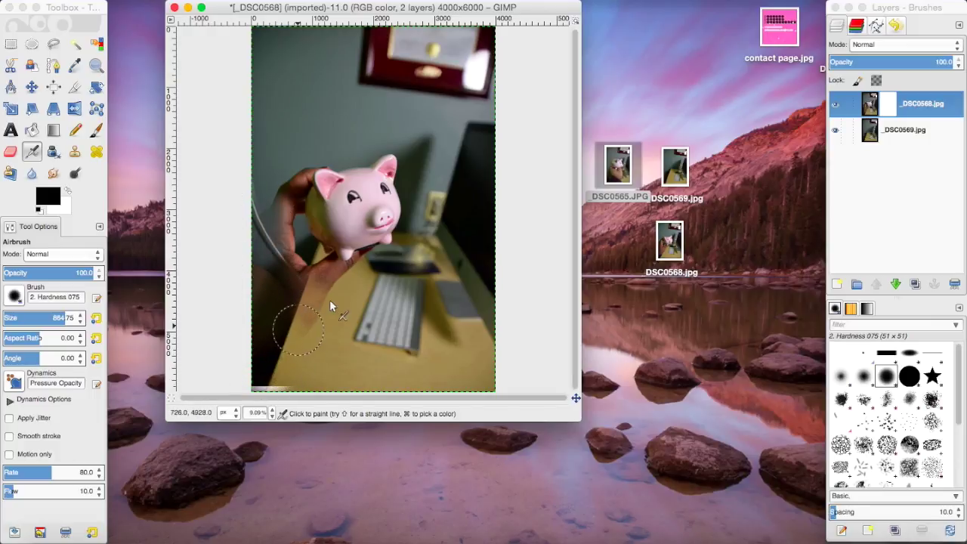
pyautogui.moveTo(303, 304); pyautogui.dragTo(278, 232)
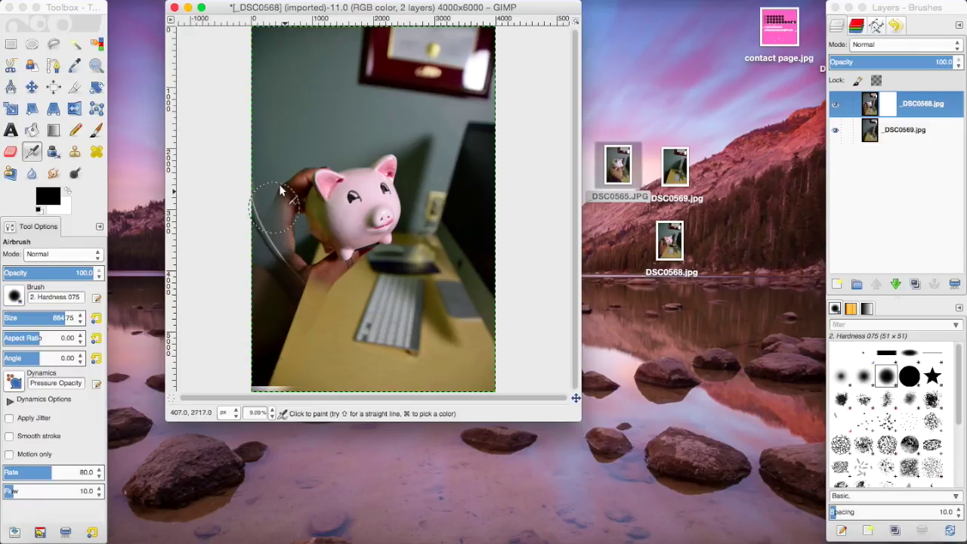
pyautogui.moveTo(288, 164)
pyautogui.mouseDown()
pyautogui.moveTo(289, 198)
pyautogui.moveTo(269, 245)
pyautogui.moveTo(298, 287)
pyautogui.moveTo(341, 304)
pyautogui.mouseUp()
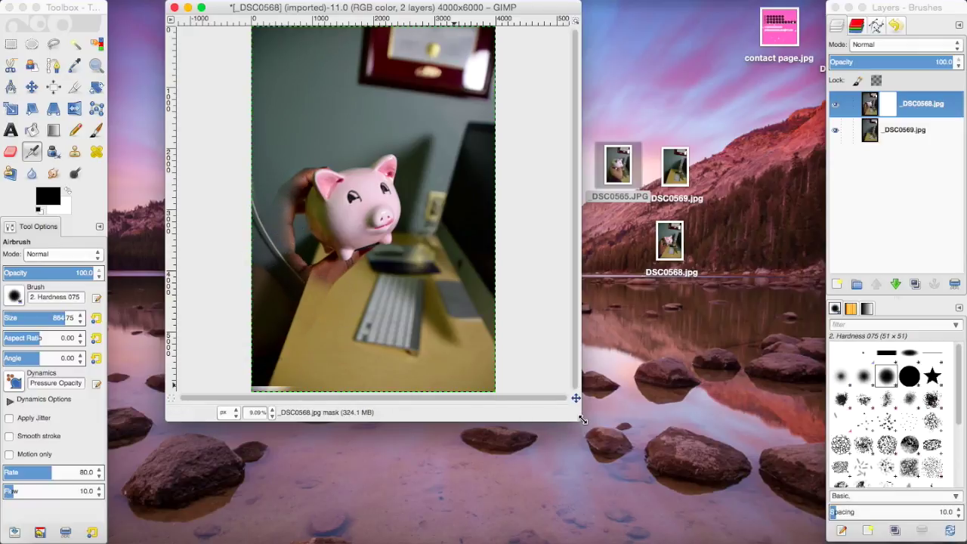
# Enlarge the image window, set brush size about 815, and paint away the hand beside the pig.
pyautogui.moveTo(597, 430); pyautogui.dragTo(718, 528)
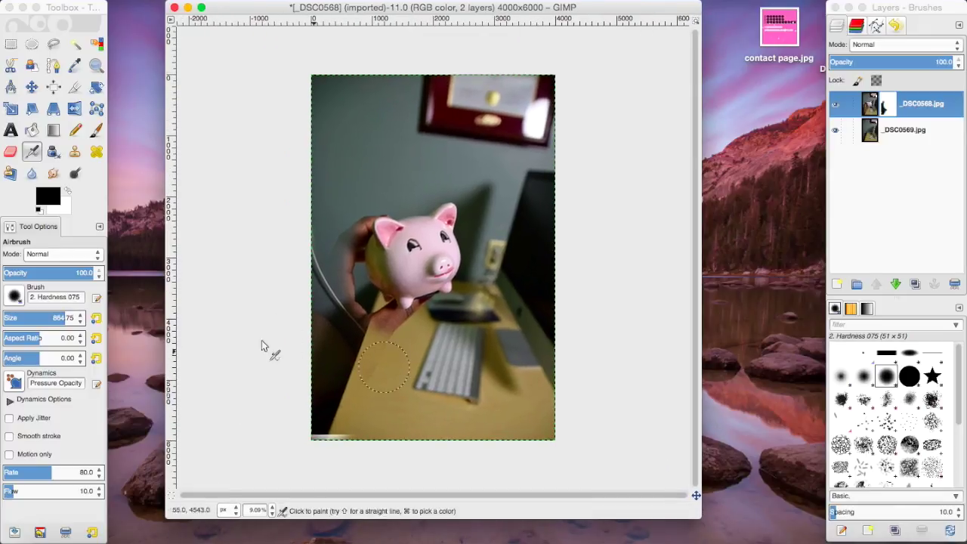
pyautogui.click(57, 323)
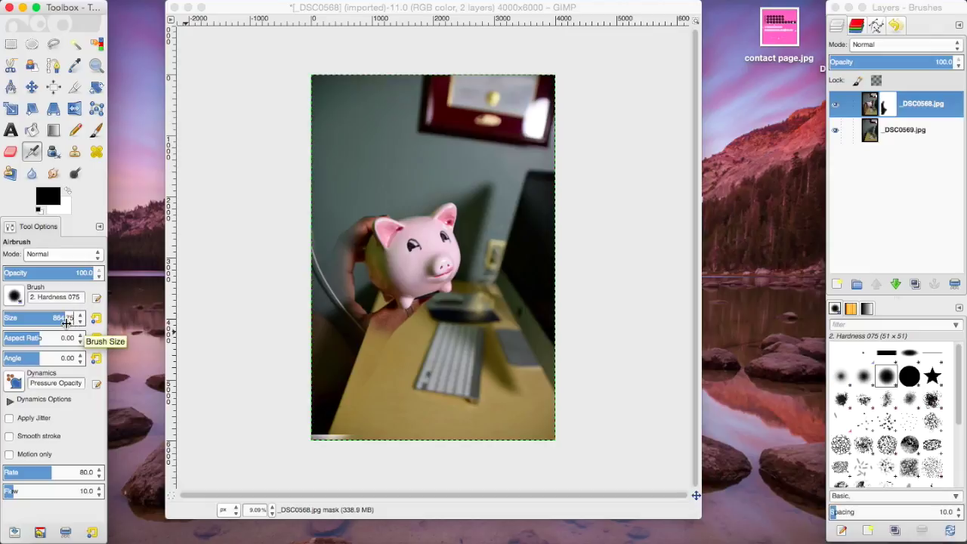
pyautogui.moveTo(71, 323); pyautogui.dragTo(22, 322)
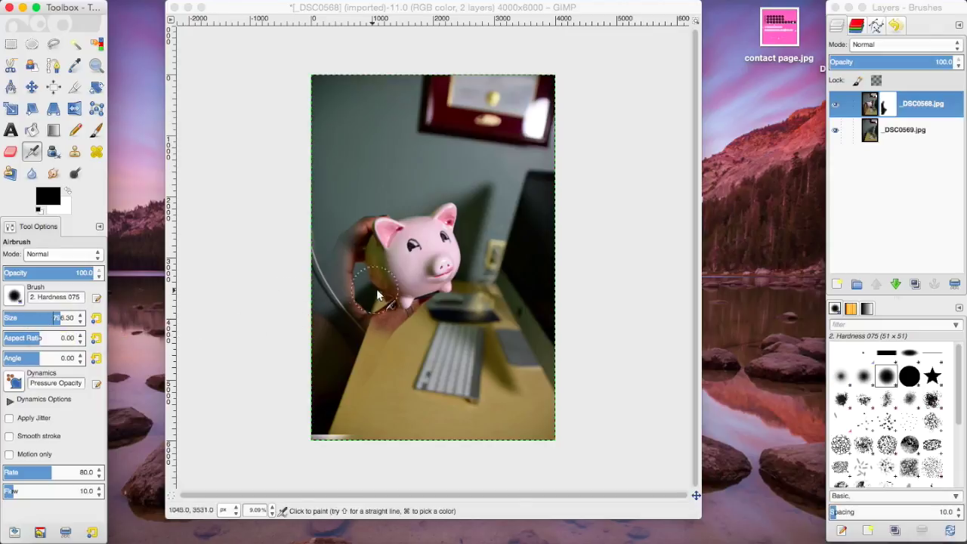
pyautogui.click(348, 321)
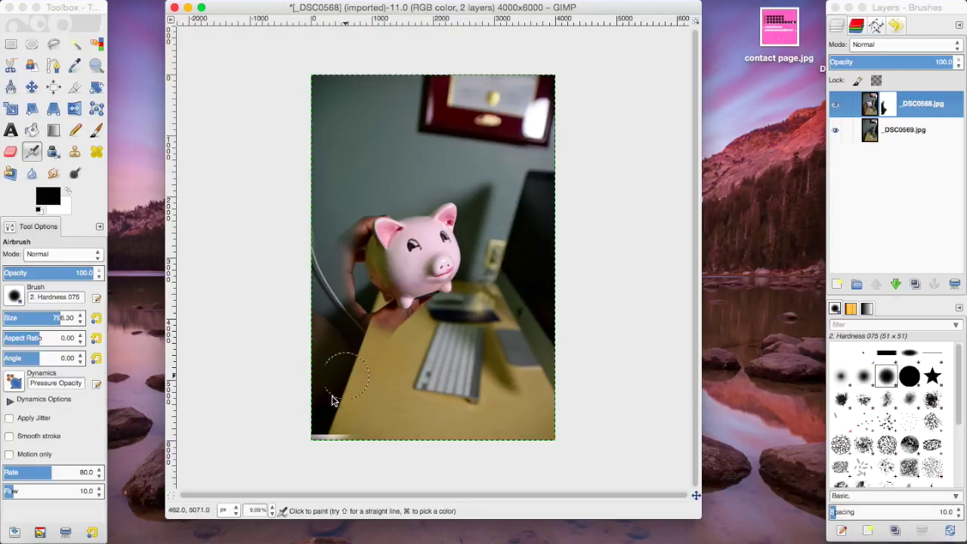
pyautogui.moveTo(331, 277)
pyautogui.mouseDown()
pyautogui.moveTo(353, 214)
pyautogui.moveTo(341, 272)
pyautogui.moveTo(392, 335)
pyautogui.moveTo(374, 331)
pyautogui.moveTo(348, 290)
pyautogui.moveTo(350, 238)
pyautogui.moveTo(360, 310)
pyautogui.moveTo(340, 334)
pyautogui.moveTo(356, 316)
pyautogui.mouseUp()
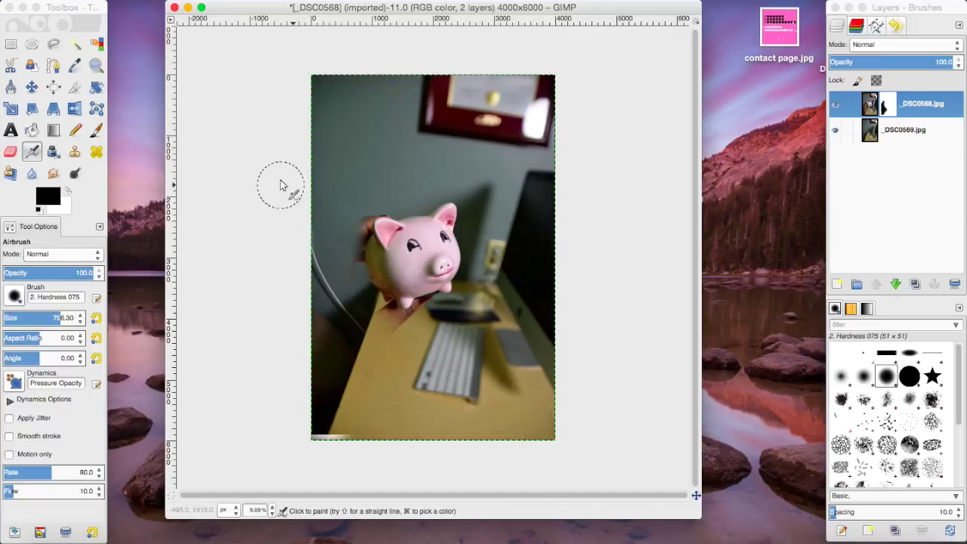
# Switch to the 2. Hardness 025 brush and enlarge it to about 718.
pyautogui.click(14, 297)
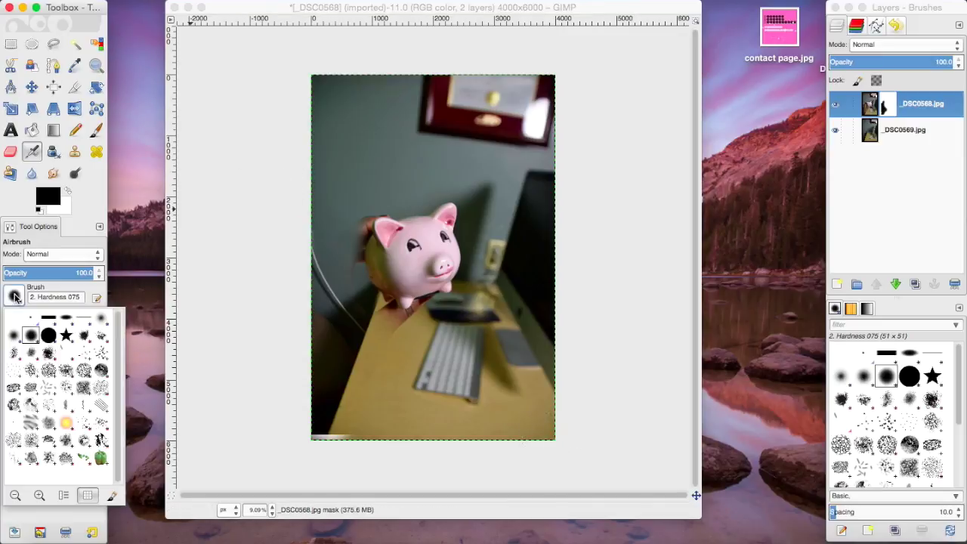
pyautogui.click(101, 318)
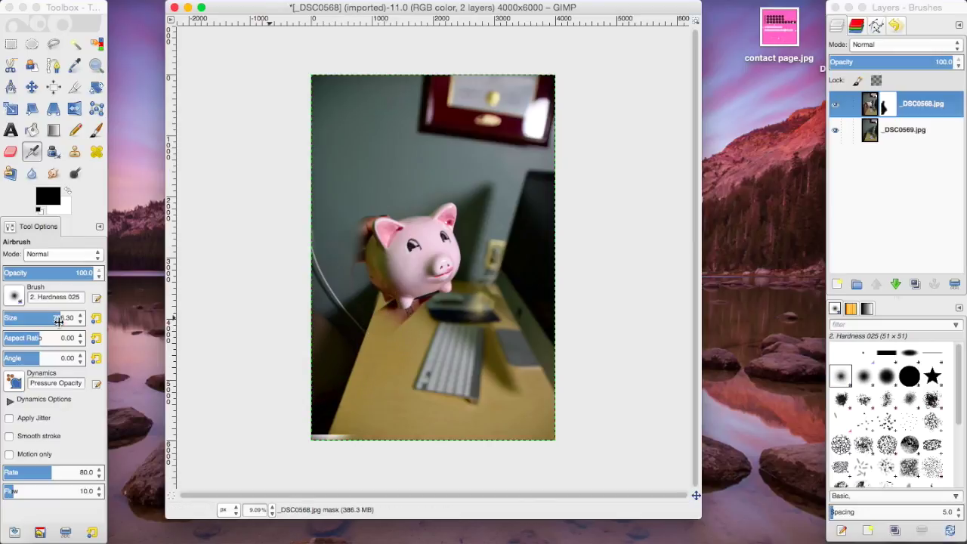
pyautogui.moveTo(51, 318); pyautogui.dragTo(8, 321)
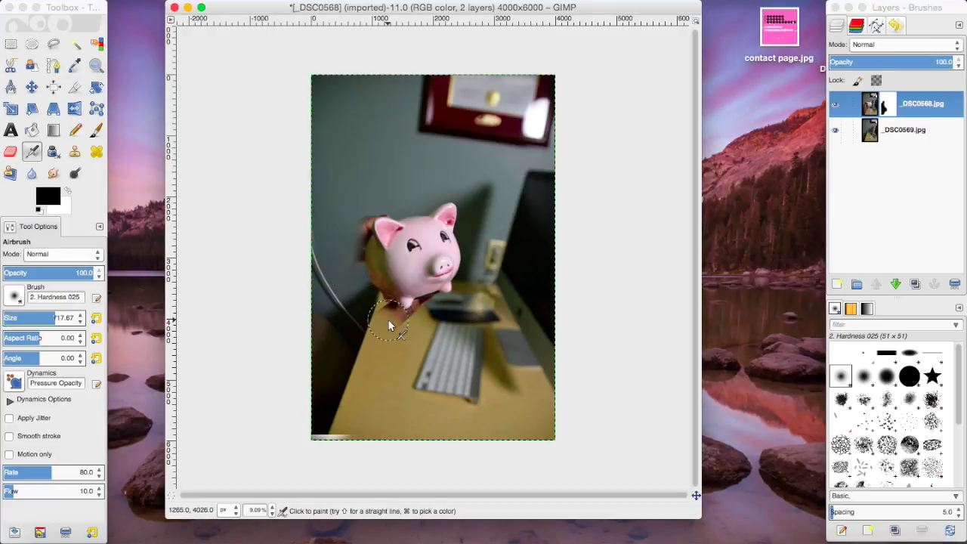
pyautogui.click(21, 300)
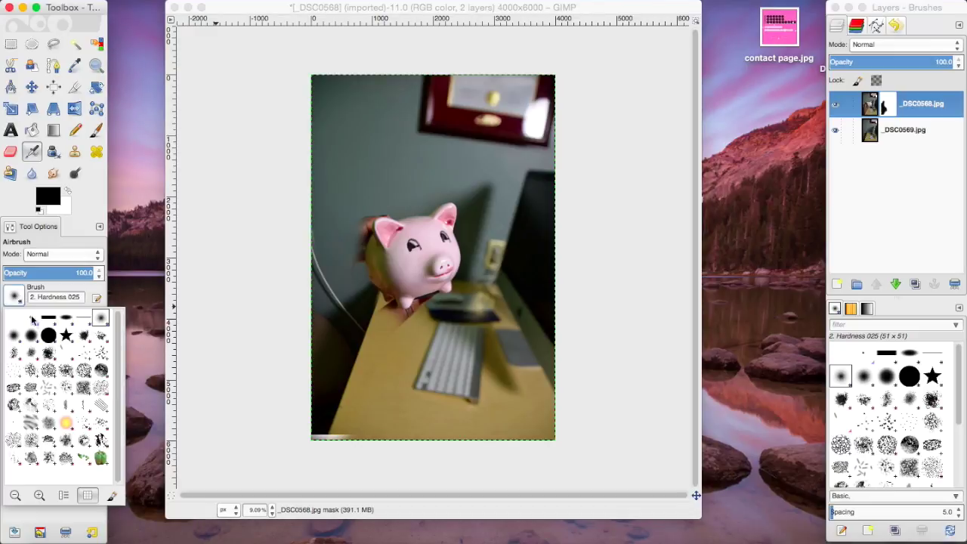
pyautogui.click(32, 318)
pyautogui.click(17, 298)
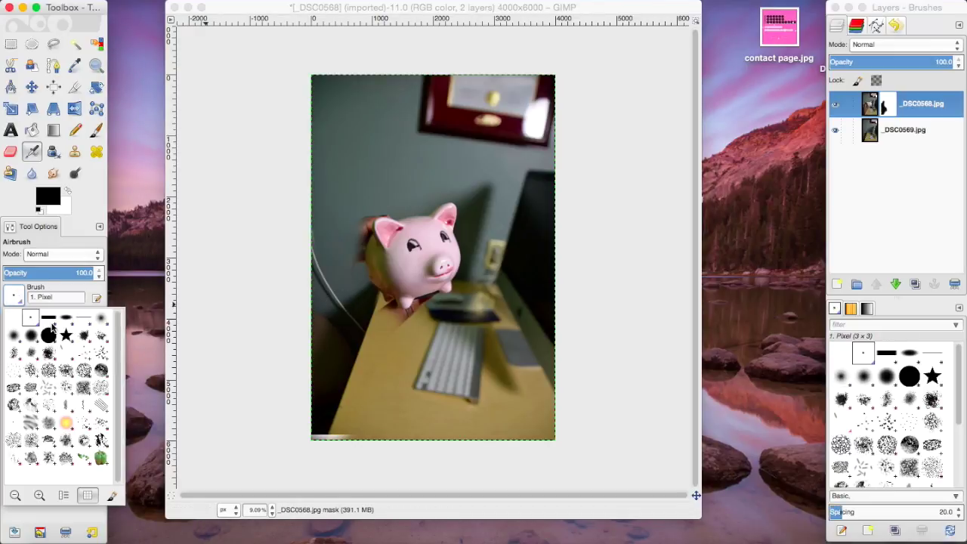
pyautogui.click(100, 320)
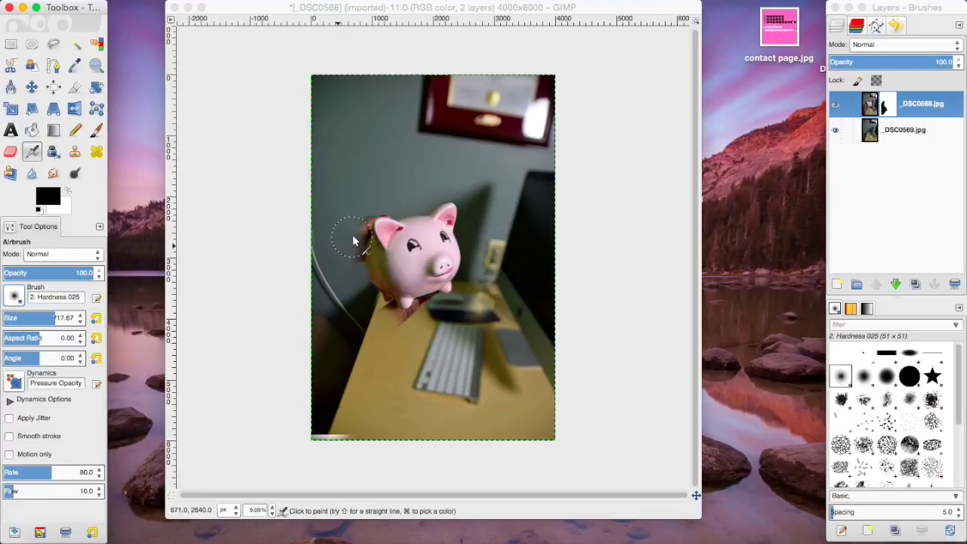
pyautogui.click(257, 511)
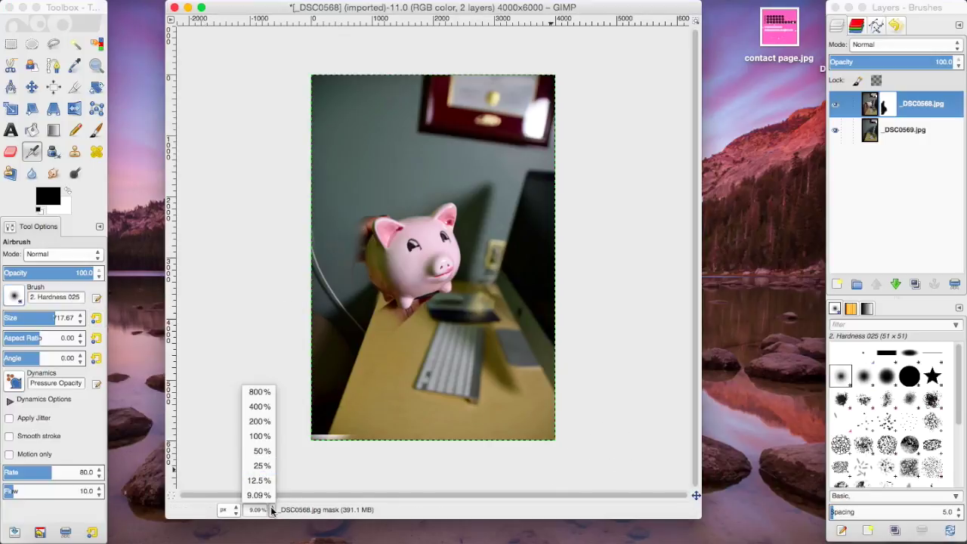
# Zoom to 50% and paint out the fingers beside the pig's ear.
pyautogui.click(262, 453)
pyautogui.moveTo(453, 495); pyautogui.dragTo(328, 495)
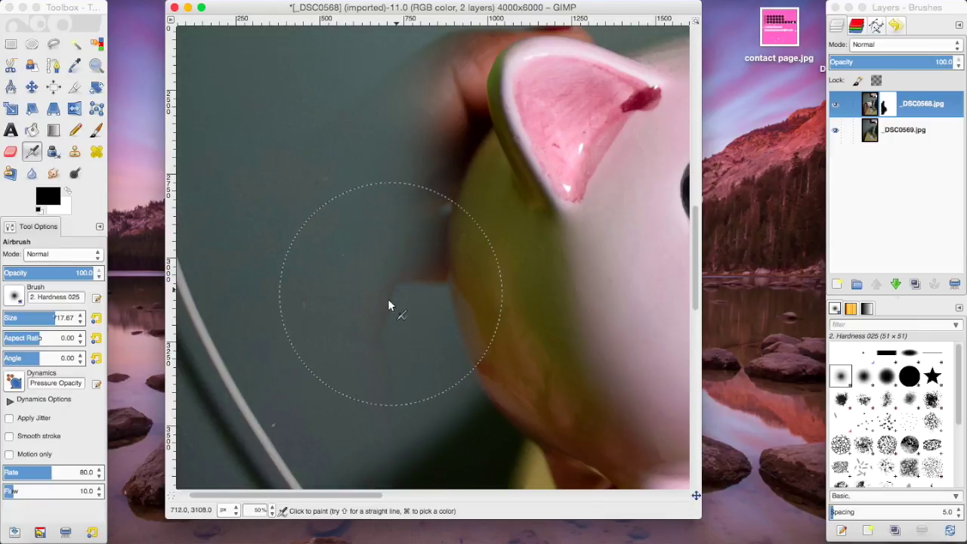
pyautogui.moveTo(407, 111)
pyautogui.mouseDown()
pyautogui.moveTo(347, 335)
pyautogui.moveTo(356, 335)
pyautogui.mouseUp()
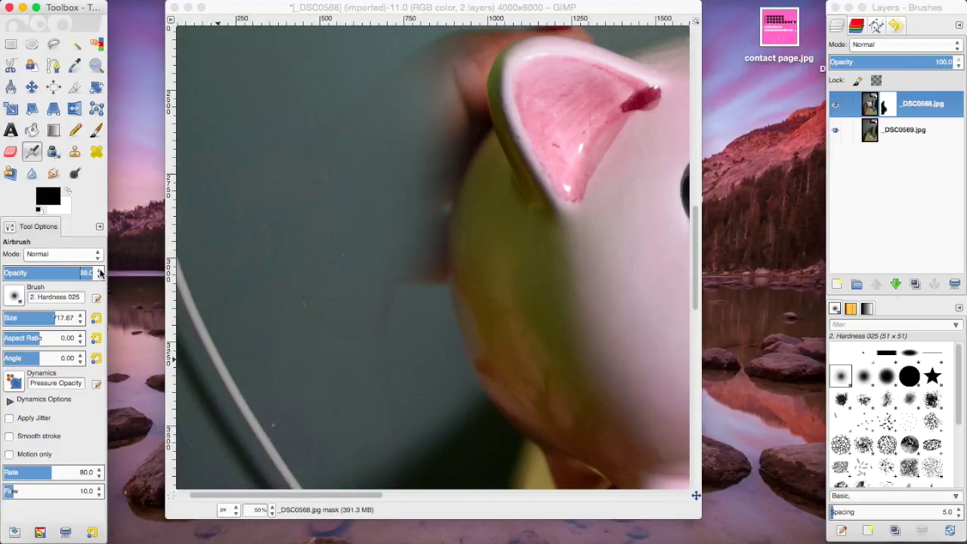
# Set opacity 38 and size 389.50, paint along the ear's left edge, and enable Smooth stroke.
pyautogui.press('Return')
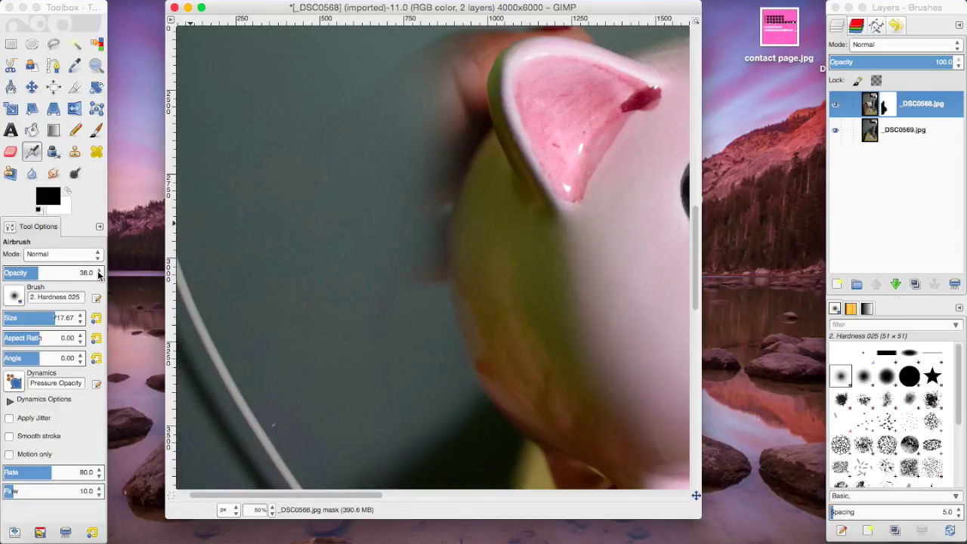
pyautogui.scroll(10, 99, 273)
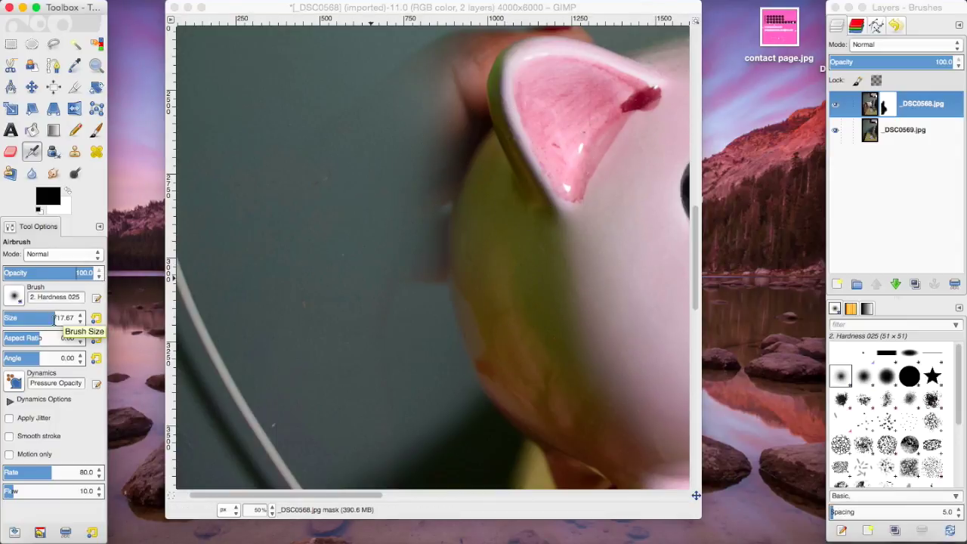
pyautogui.moveTo(51, 317)
pyautogui.mouseDown()
pyautogui.moveTo(4, 318)
pyautogui.moveTo(30, 317)
pyautogui.mouseUp()
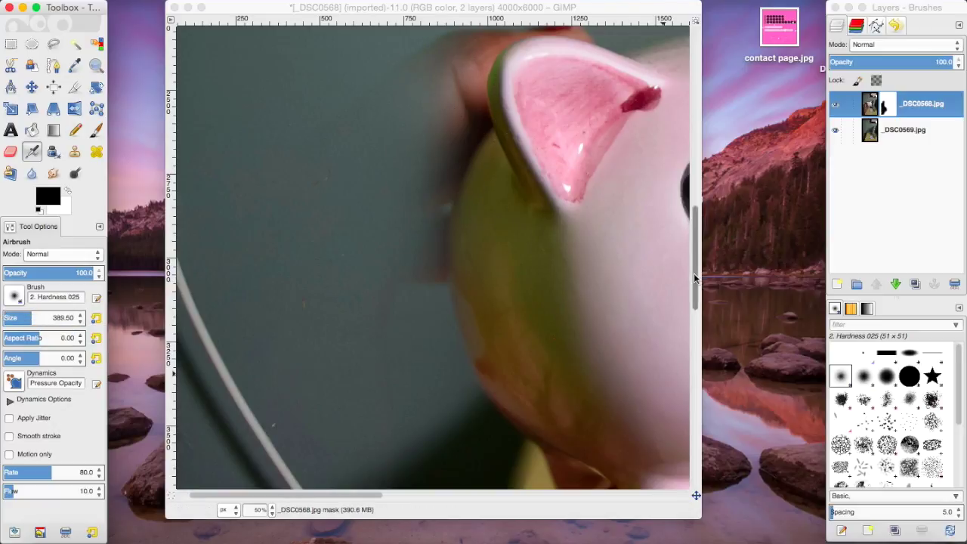
pyautogui.scroll(5, 437, 280)
pyautogui.moveTo(437, 357)
pyautogui.mouseDown()
pyautogui.moveTo(446, 325)
pyautogui.moveTo(462, 291)
pyautogui.moveTo(522, 278)
pyautogui.moveTo(584, 282)
pyautogui.moveTo(568, 273)
pyautogui.moveTo(482, 286)
pyautogui.moveTo(468, 303)
pyautogui.moveTo(462, 347)
pyautogui.moveTo(436, 340)
pyautogui.mouseUp()
pyautogui.click(9, 436)
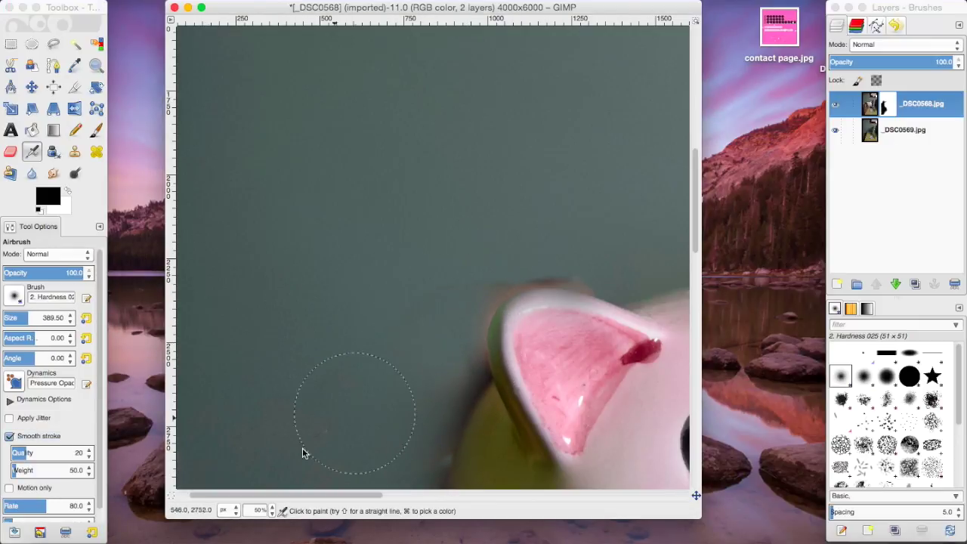
pyautogui.scroll(-10, 690, 217)
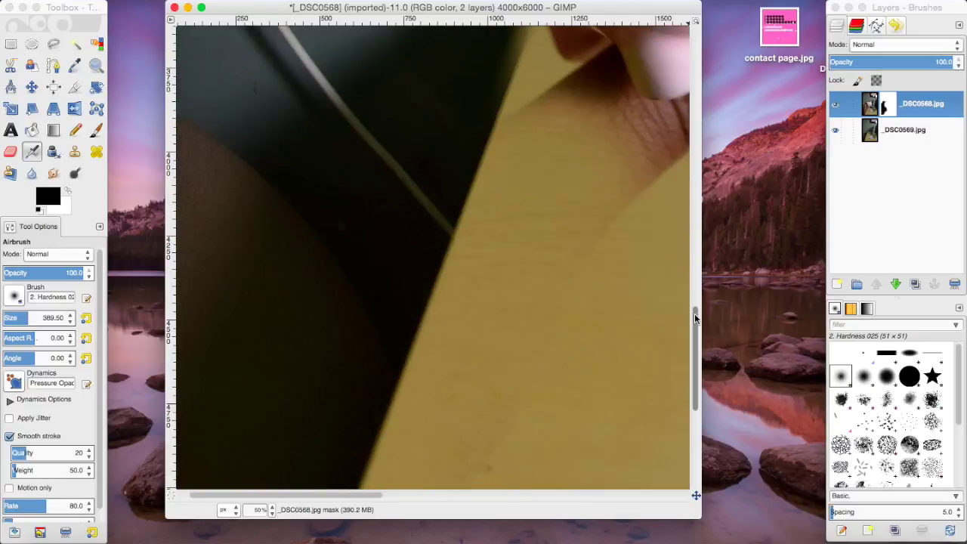
pyautogui.scroll(8, 694, 314)
pyautogui.hscroll(5, 694, 314)
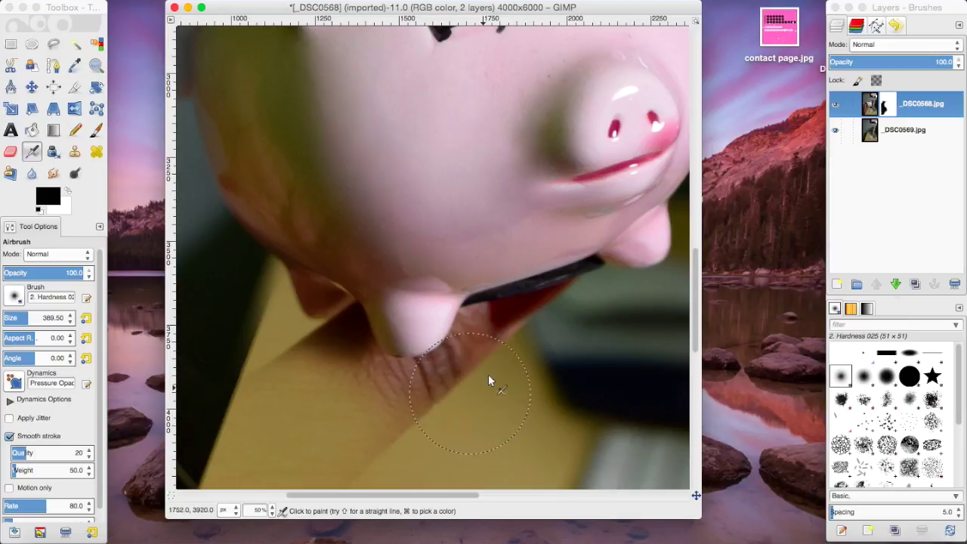
# Paint out the thumb under the pig's front foot, then zoom out to 25%.
pyautogui.moveTo(497, 348)
pyautogui.mouseDown()
pyautogui.moveTo(455, 383)
pyautogui.moveTo(384, 407)
pyautogui.moveTo(371, 399)
pyautogui.moveTo(406, 414)
pyautogui.moveTo(364, 406)
pyautogui.moveTo(317, 424)
pyautogui.moveTo(273, 402)
pyautogui.moveTo(265, 387)
pyautogui.moveTo(266, 364)
pyautogui.moveTo(305, 359)
pyautogui.moveTo(291, 374)
pyautogui.moveTo(281, 376)
pyautogui.moveTo(302, 344)
pyautogui.moveTo(317, 340)
pyautogui.moveTo(287, 356)
pyautogui.moveTo(335, 401)
pyautogui.moveTo(406, 423)
pyautogui.moveTo(374, 444)
pyautogui.moveTo(552, 306)
pyautogui.moveTo(449, 395)
pyautogui.moveTo(500, 325)
pyautogui.moveTo(572, 287)
pyautogui.moveTo(482, 357)
pyautogui.moveTo(480, 316)
pyautogui.moveTo(456, 364)
pyautogui.moveTo(422, 377)
pyautogui.moveTo(349, 353)
pyautogui.moveTo(339, 319)
pyautogui.moveTo(309, 351)
pyautogui.moveTo(341, 412)
pyautogui.moveTo(397, 451)
pyautogui.moveTo(382, 460)
pyautogui.moveTo(262, 424)
pyautogui.moveTo(305, 369)
pyautogui.moveTo(301, 354)
pyautogui.moveTo(370, 402)
pyautogui.mouseUp()
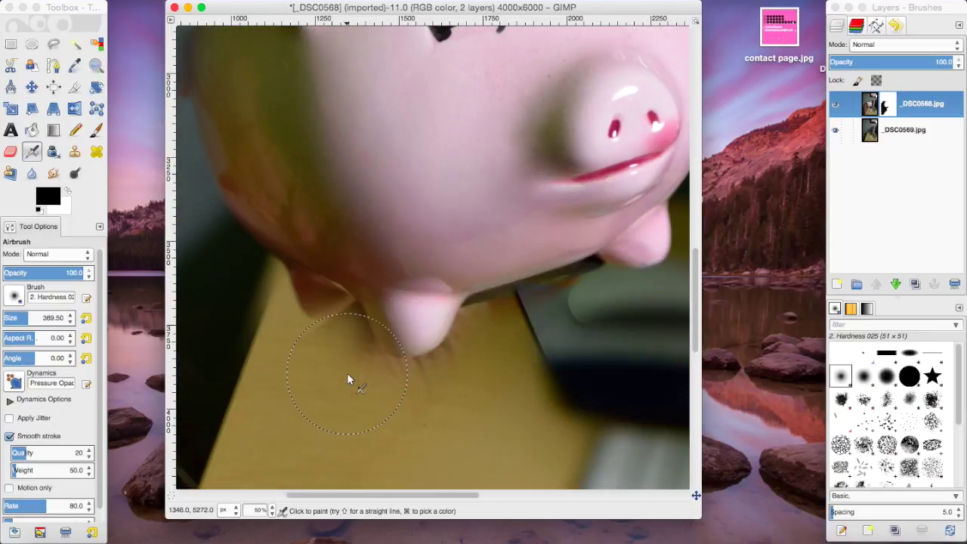
pyautogui.moveTo(456, 501); pyautogui.dragTo(346, 497)
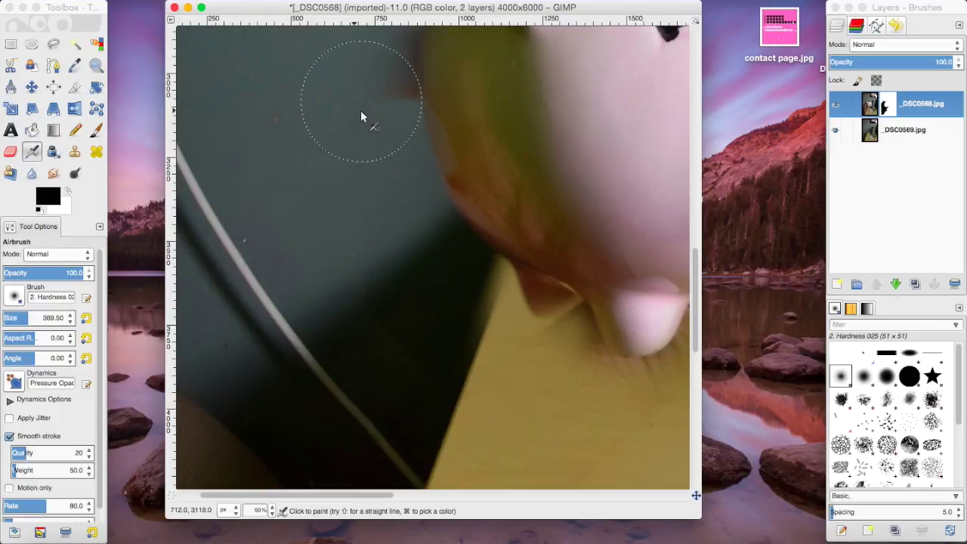
pyautogui.click(272, 515)
pyautogui.click(261, 467)
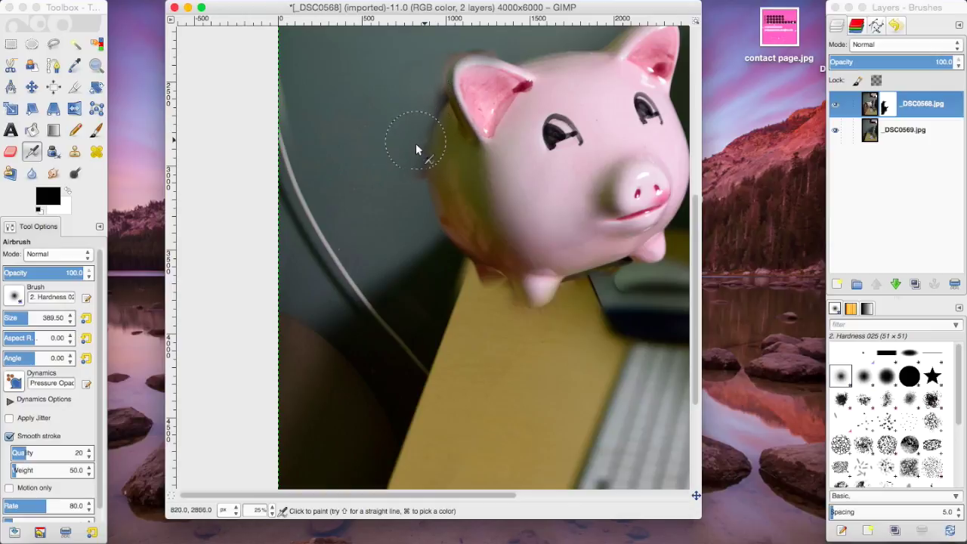
# Airbrush away hand traces along the pig's left side by its ear, then zoom to 12.5%.
pyautogui.moveTo(421, 185); pyautogui.dragTo(420, 125)
pyautogui.moveTo(437, 81); pyautogui.dragTo(413, 132)
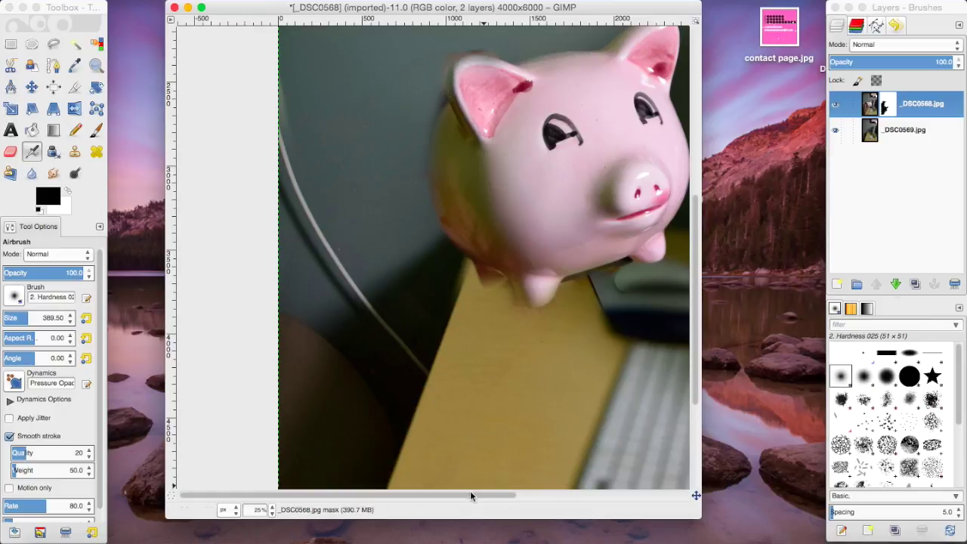
pyautogui.moveTo(470, 493); pyautogui.dragTo(523, 496)
pyautogui.scroll(-3, 544, 367)
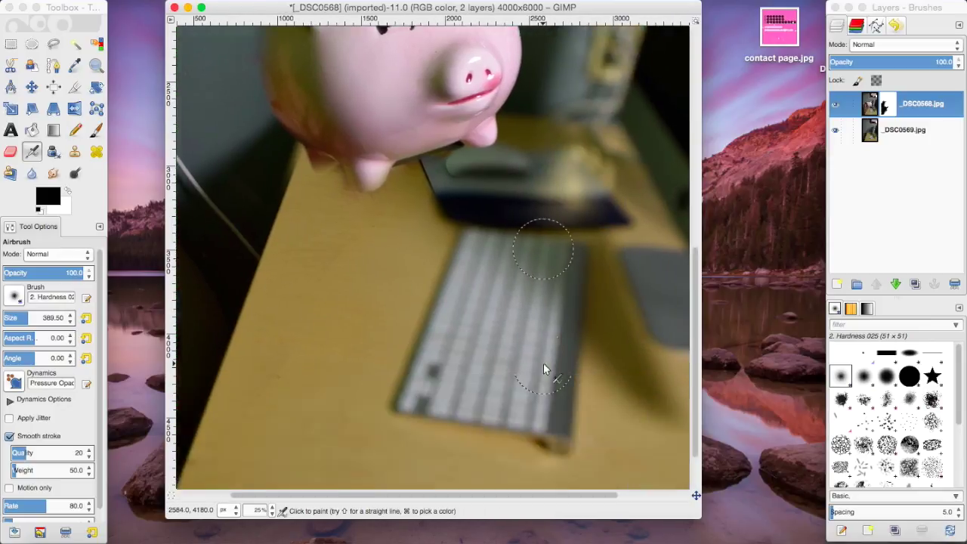
pyautogui.scroll(6, 544, 362)
pyautogui.scroll(-8, 544, 361)
pyautogui.scroll(3, 543, 367)
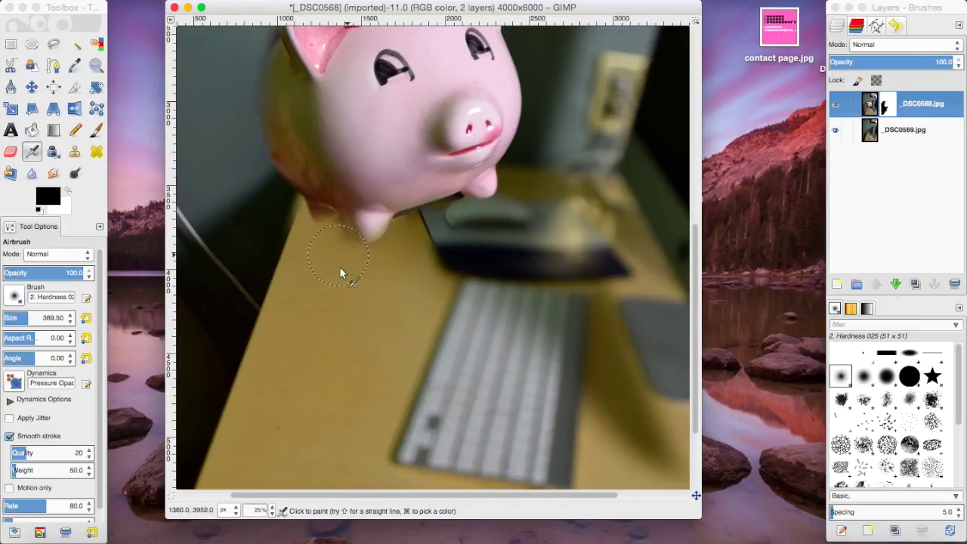
pyautogui.scroll(-3, 270, 269)
pyautogui.scroll(14, 269, 264)
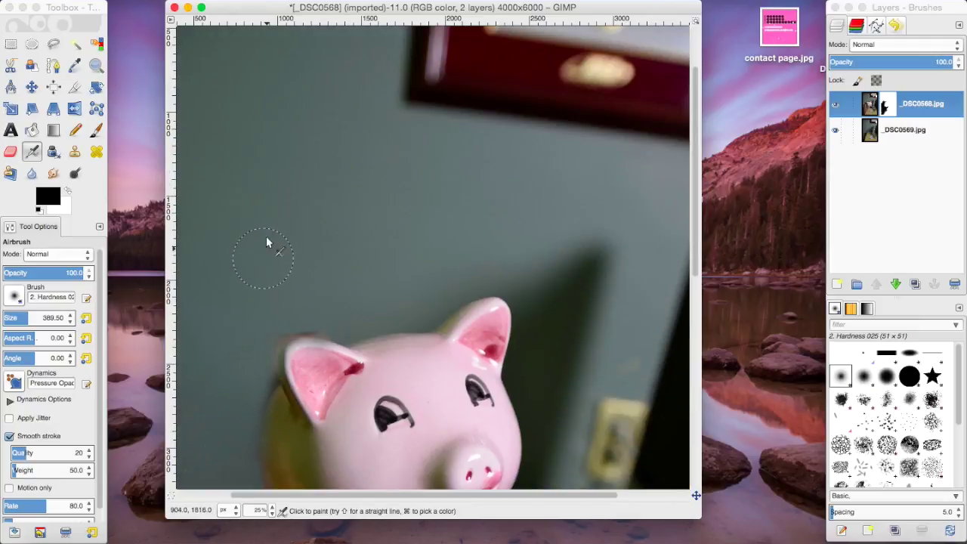
pyautogui.scroll(-10, 272, 301)
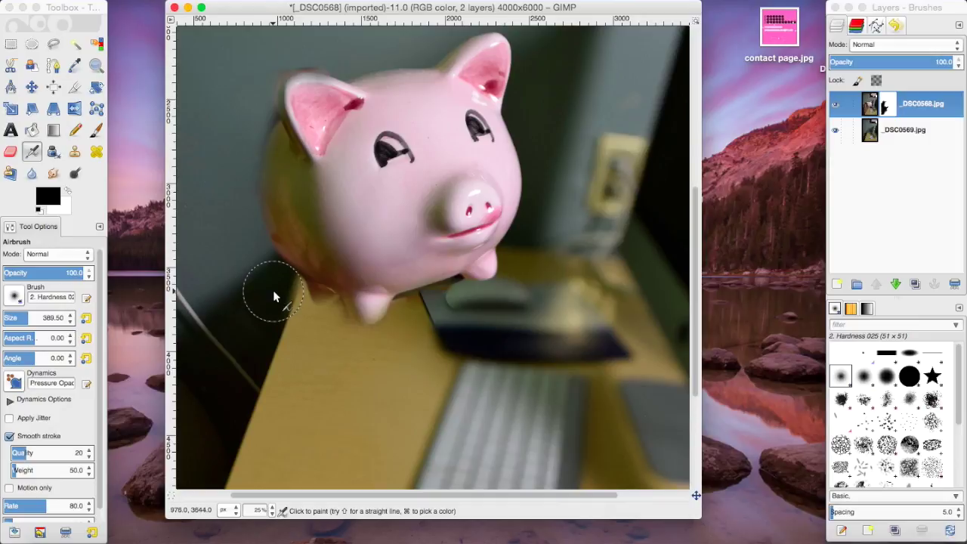
pyautogui.click(274, 512)
# Zoom out to 12.5% then 9.09% to view the whole hand-free piggy bank photo.
pyautogui.click(270, 483)
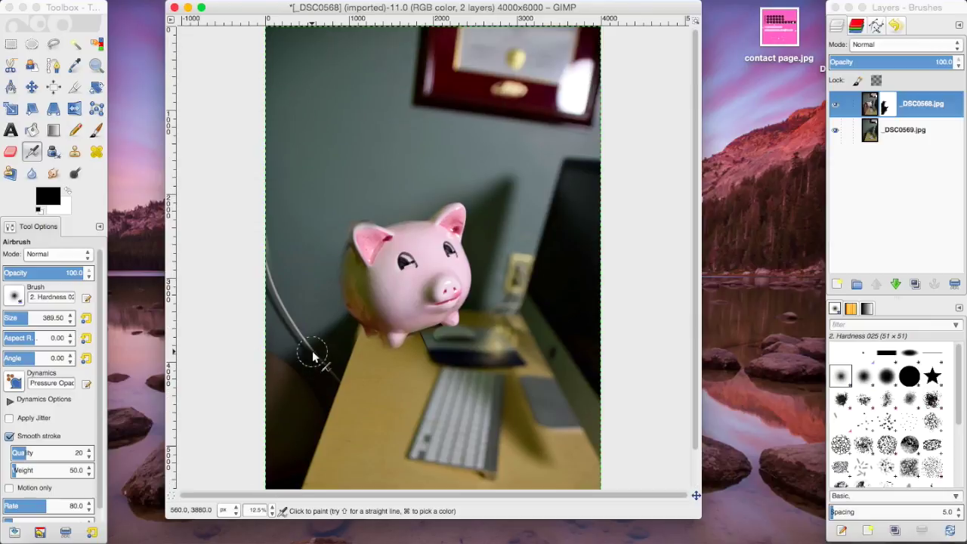
pyautogui.click(273, 517)
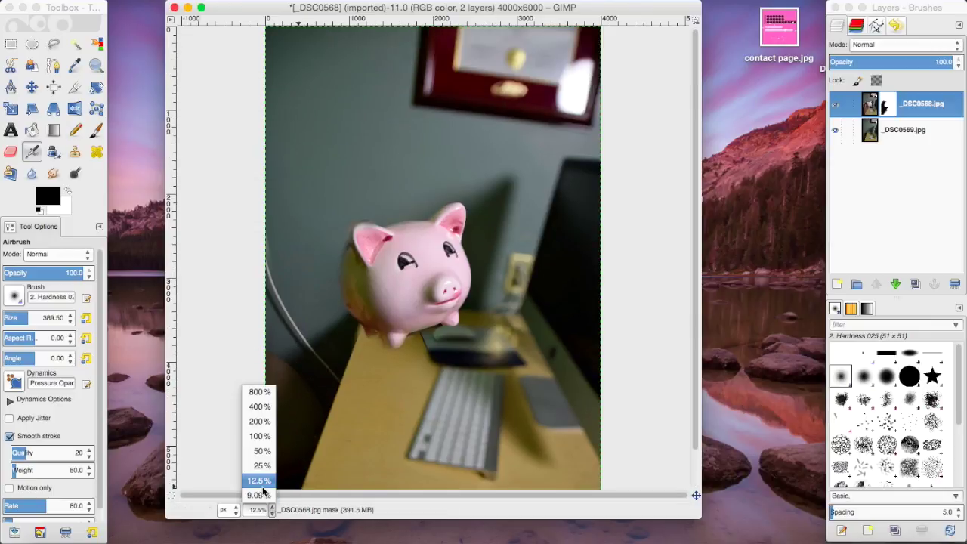
pyautogui.click(264, 493)
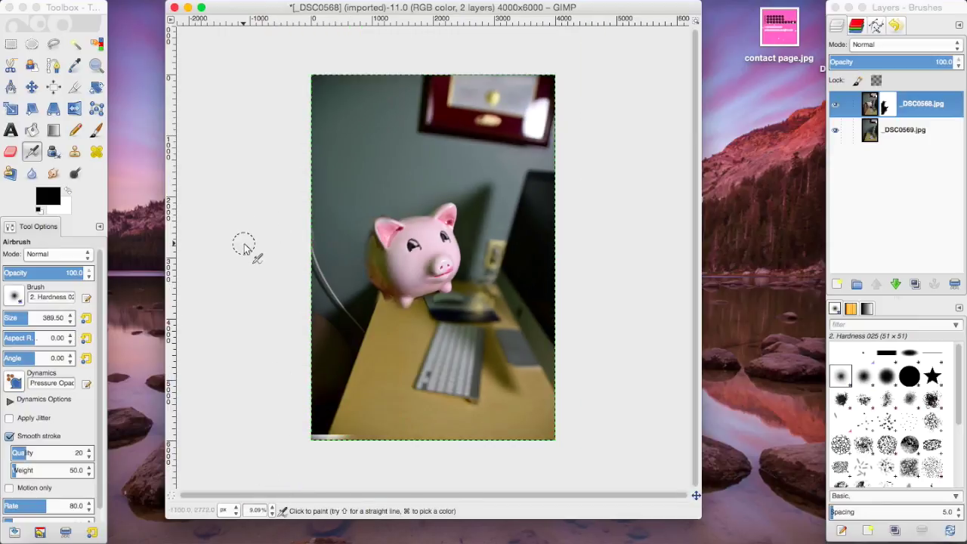